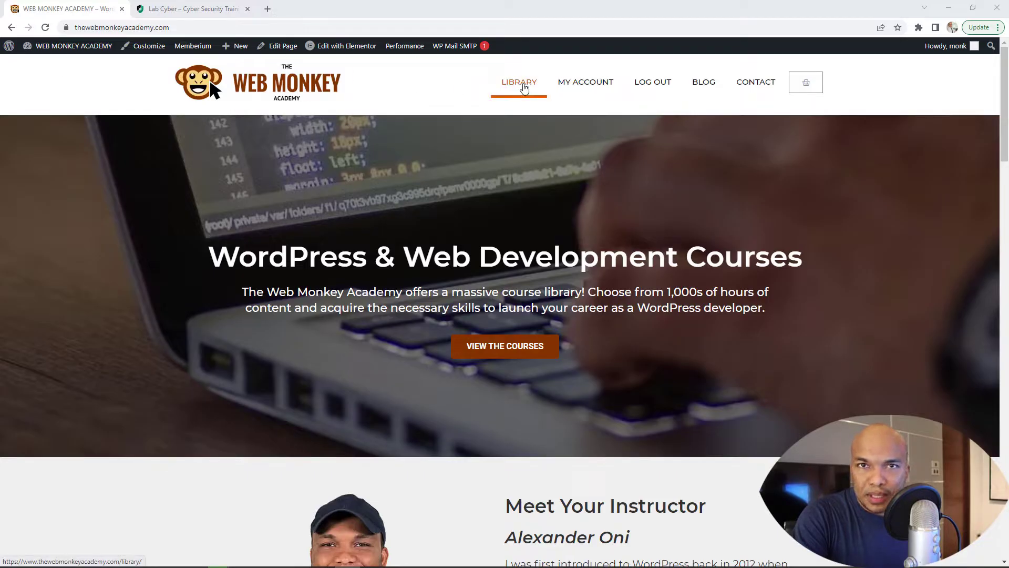
- Browse the Web Monkey Academy course library, return to its home page, then switch to Lab Cyber
left_click(524, 88)
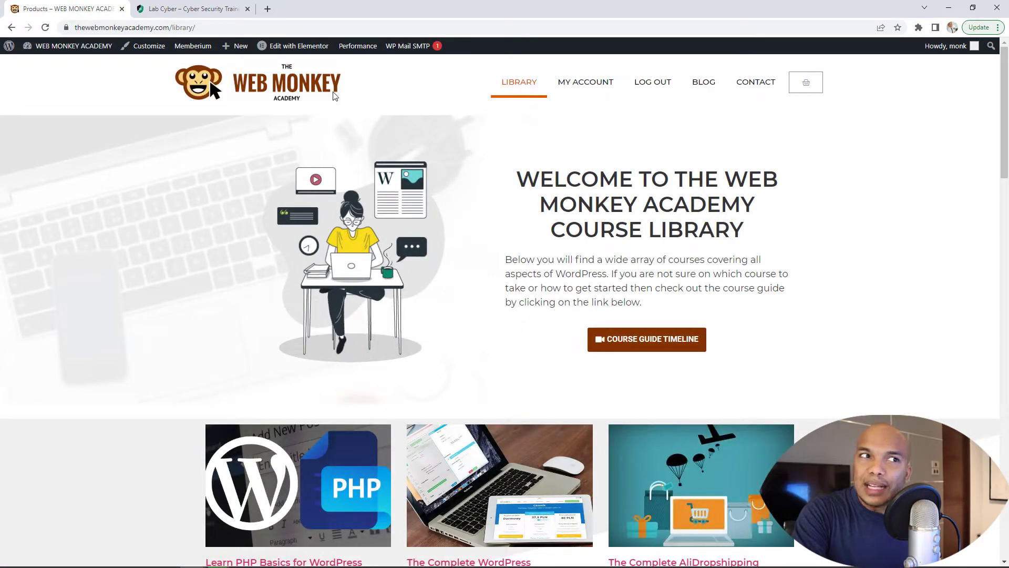
left_click(269, 88)
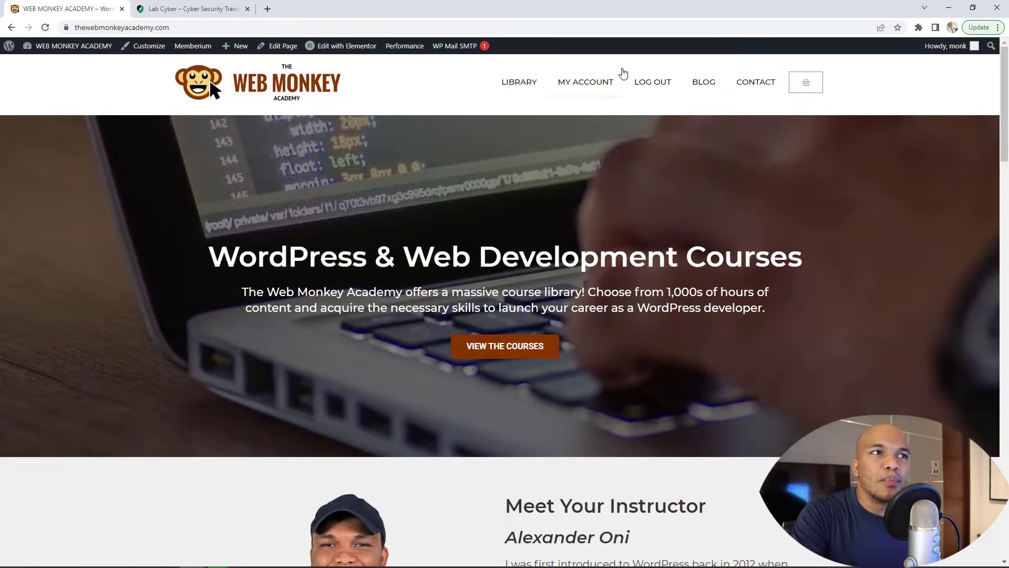
left_click(179, 5)
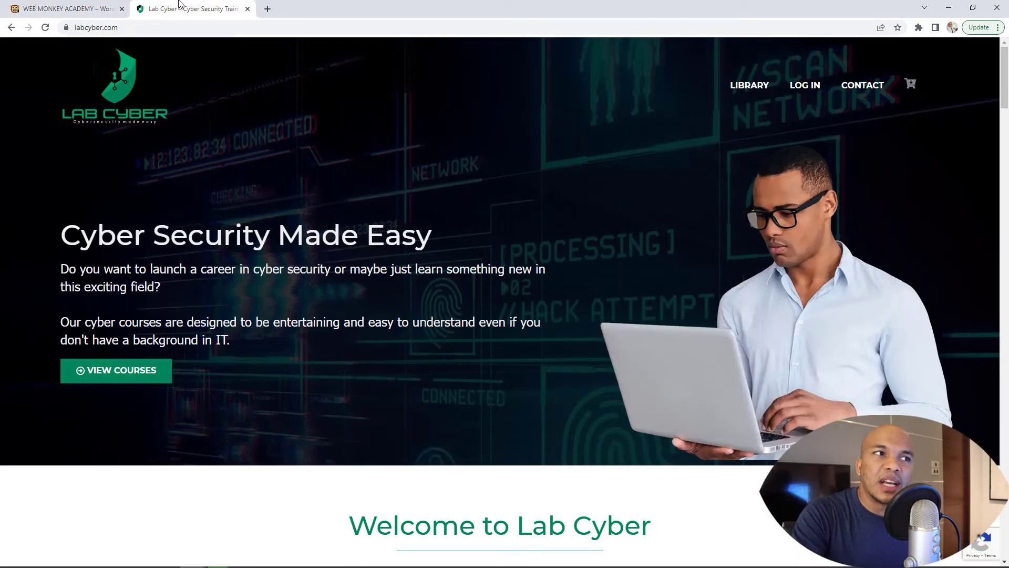
left_click(45, 28)
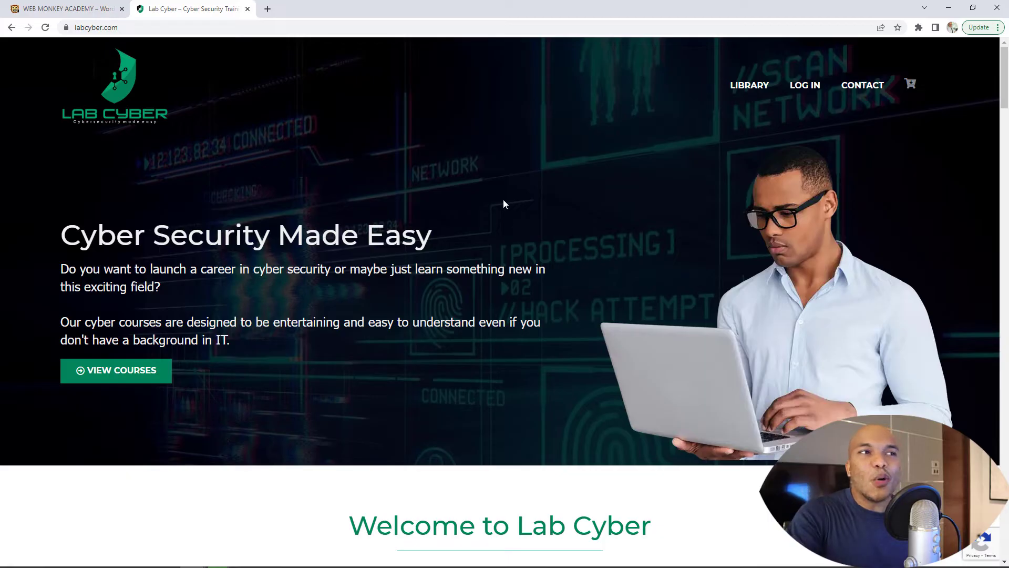
- Reload labcyber.com to show its preloader again
left_click(168, 109)
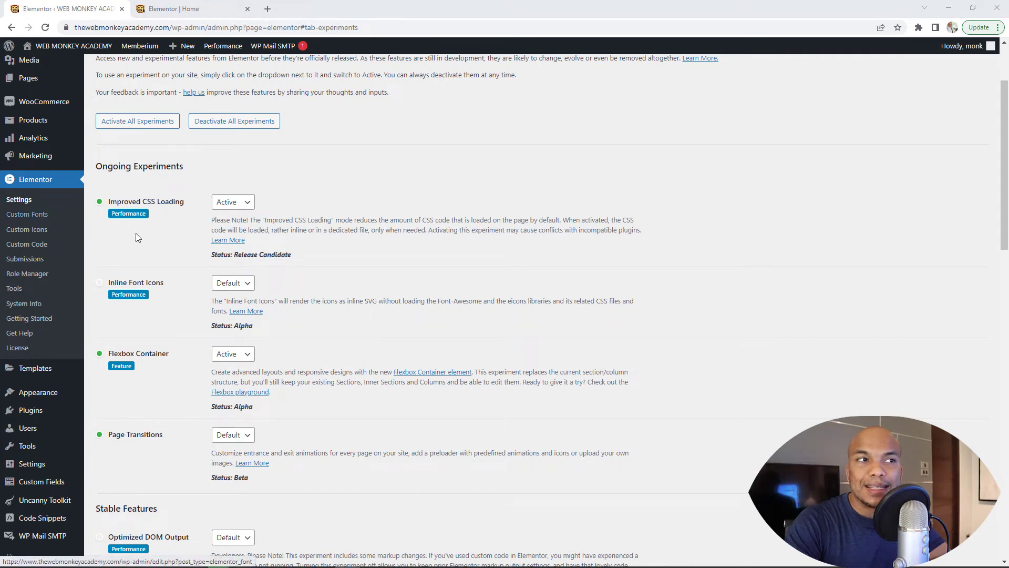
- Review the Page Transitions experiment options, leave it at Default, and switch to the Elementor Home editor
scroll(347, 274, "up", 1)
scroll(346, 271, "up", 3)
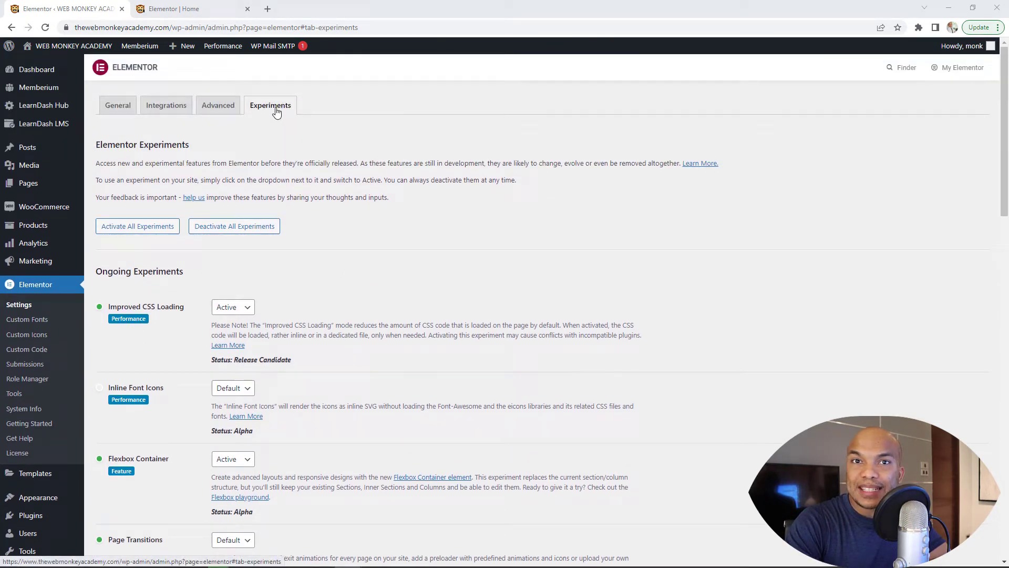
scroll(320, 239, "down", 3)
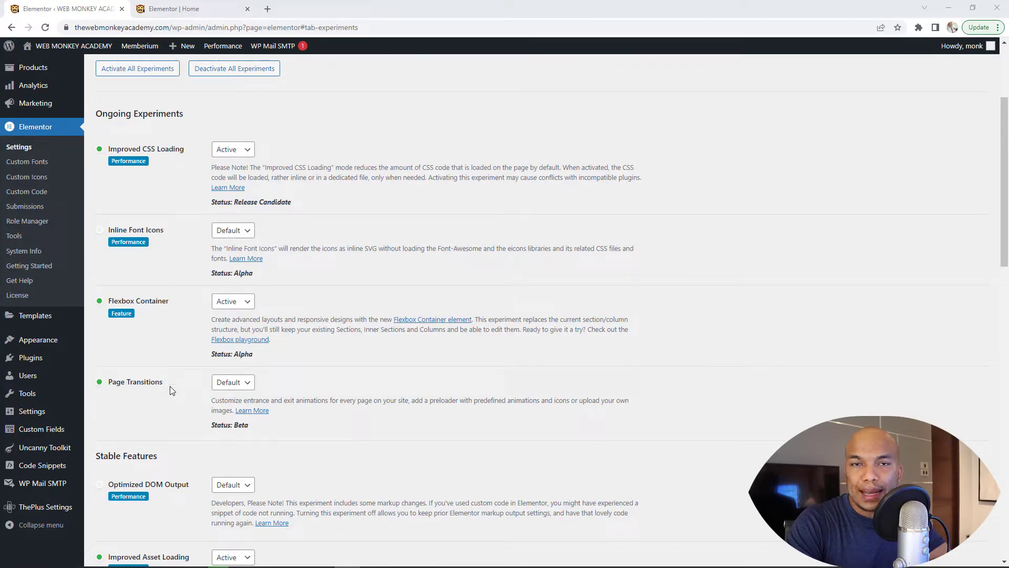
left_click(241, 384)
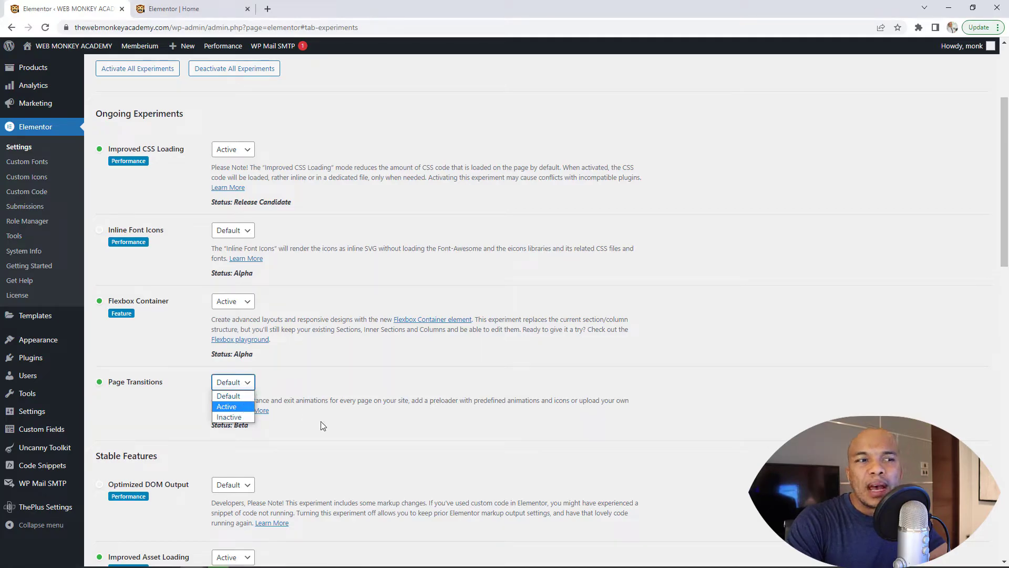
left_click(319, 383)
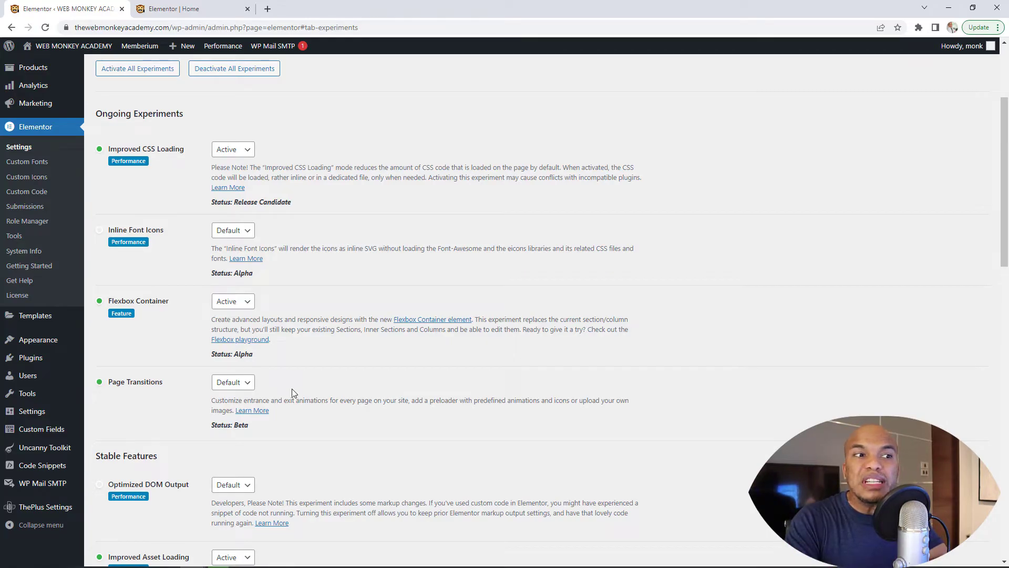
left_click(249, 390)
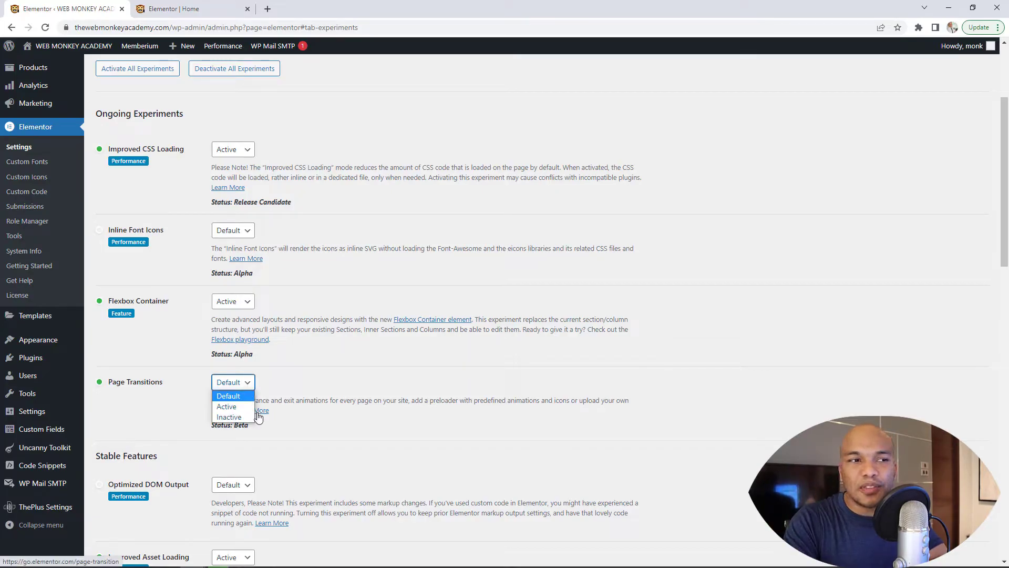
left_click(374, 432)
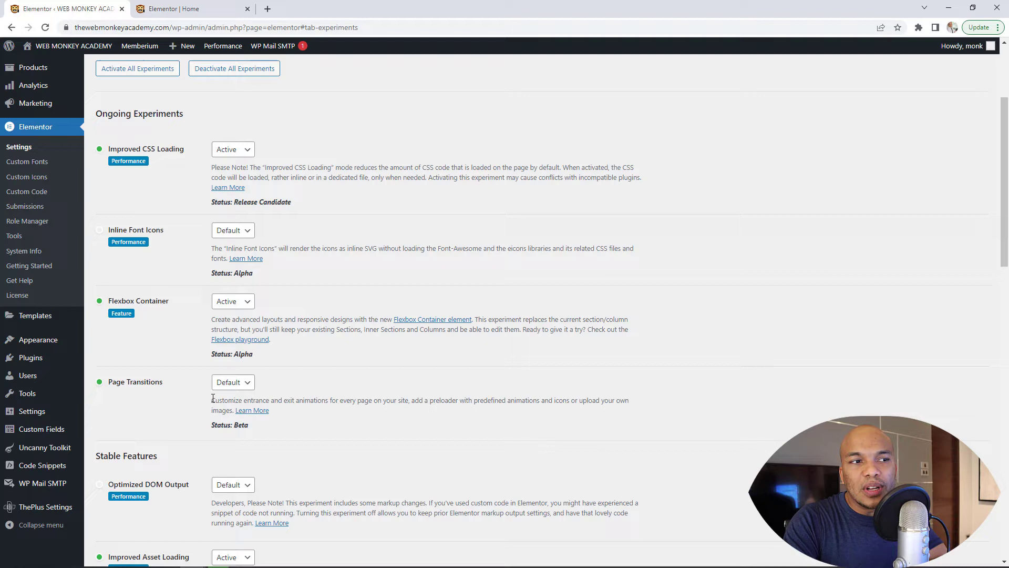
left_click(181, 8)
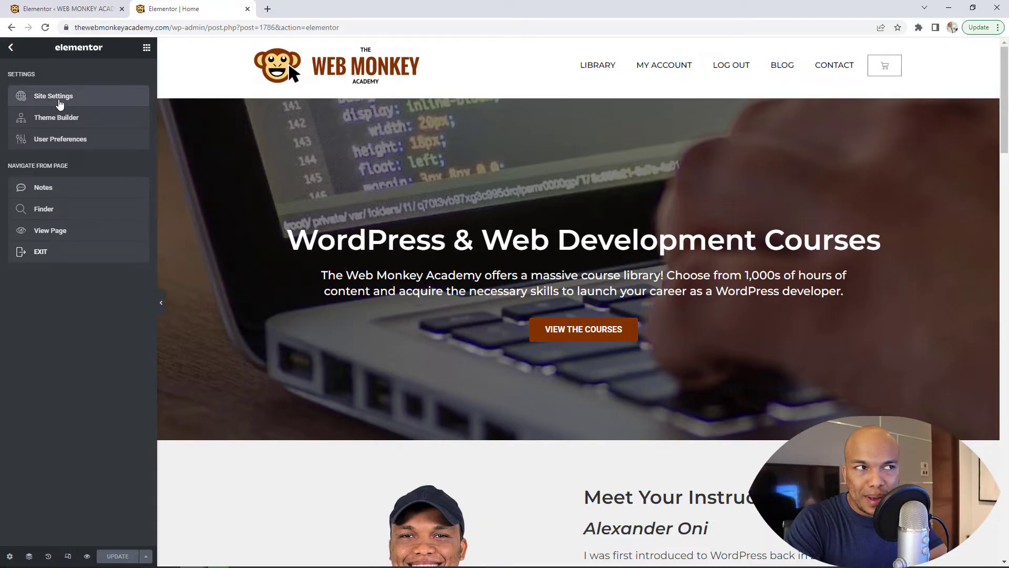
- Open Site Settings' Page Transitions and inspect the background colour, keeping it white
left_click(59, 102)
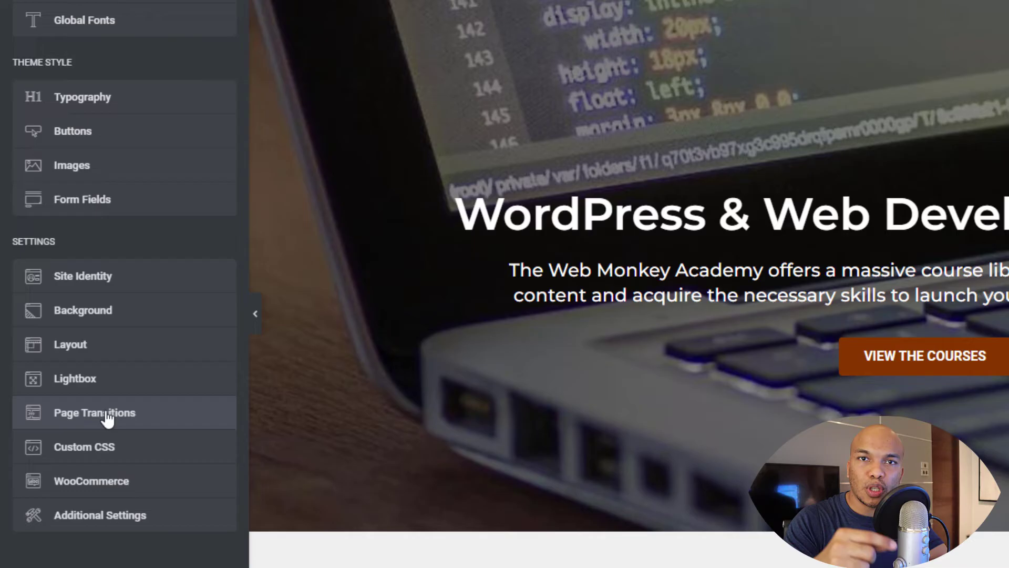
left_click(107, 414)
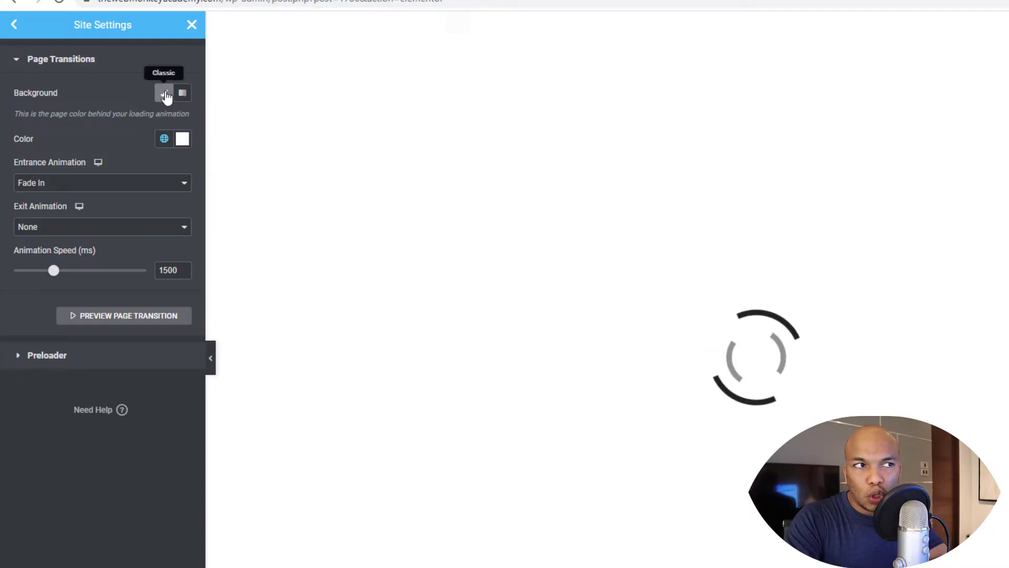
left_click(182, 140)
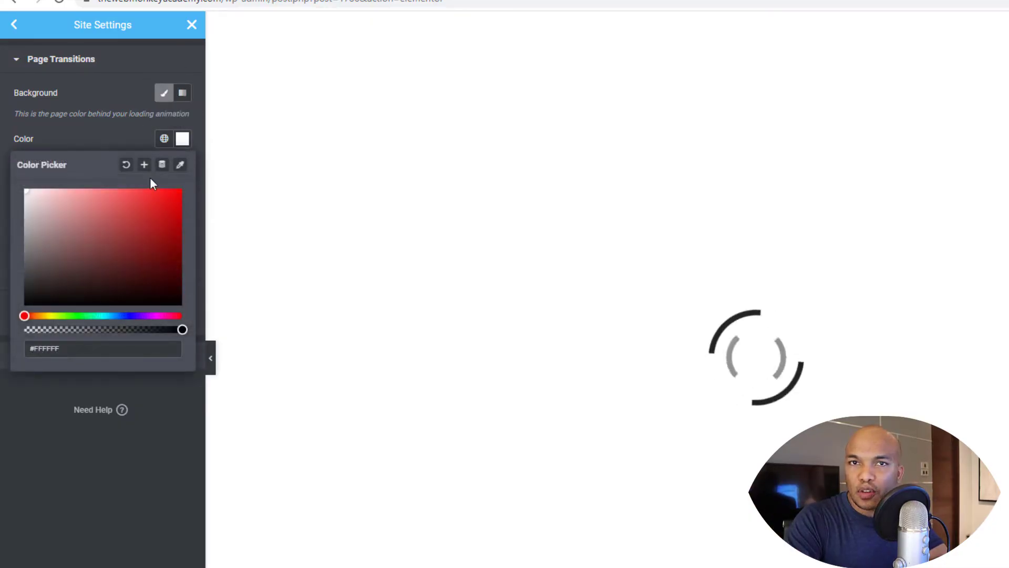
left_click(115, 140)
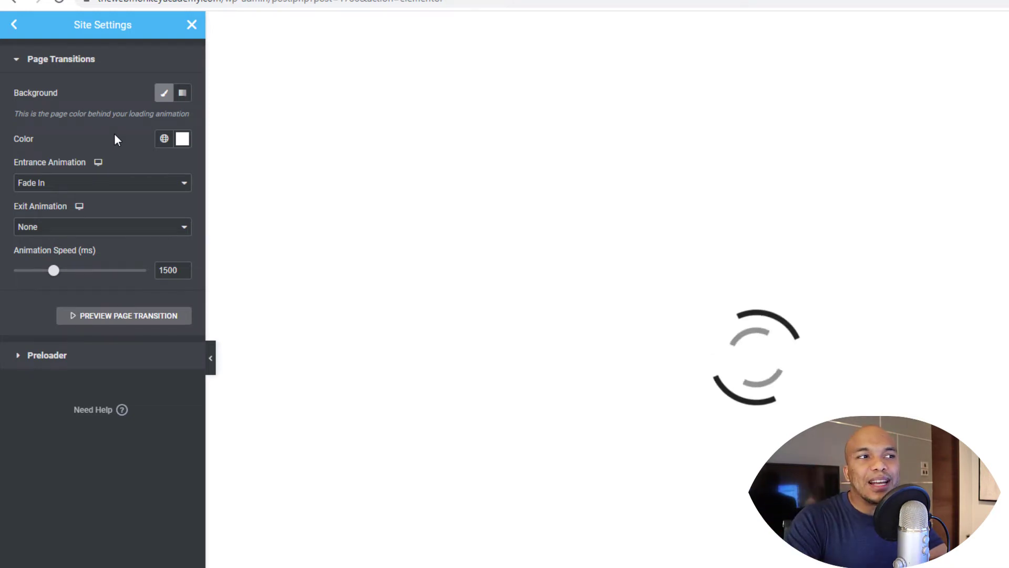
- Expand Preloader and try the Image type before setting Type back to Animation
left_click(78, 368)
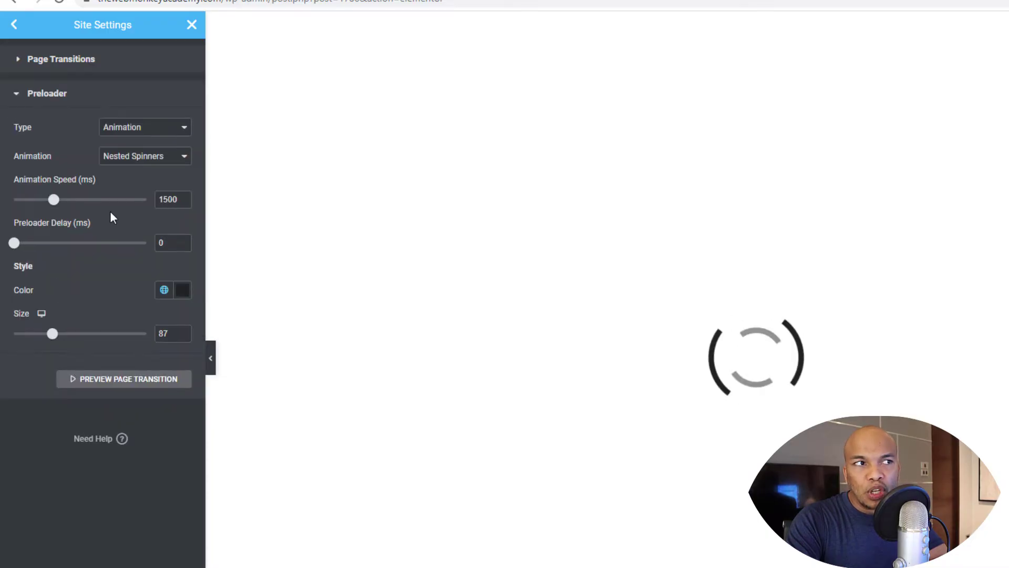
left_click(139, 131)
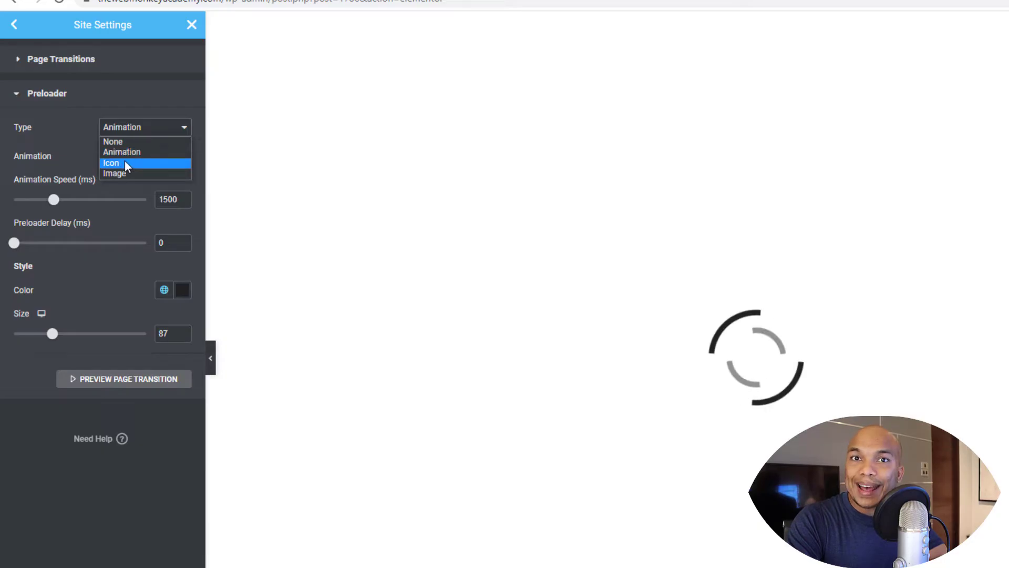
left_click(130, 173)
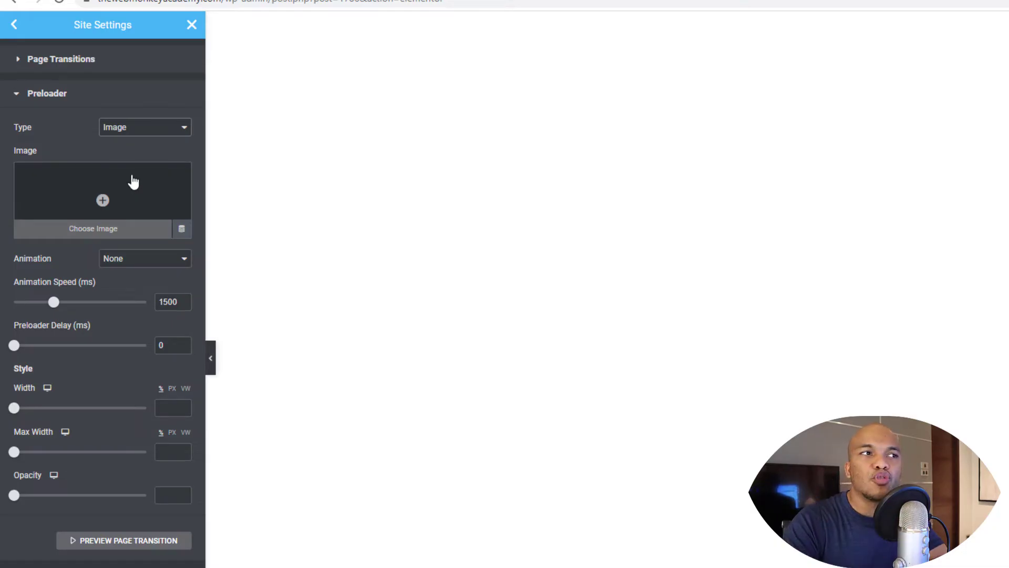
left_click(148, 132)
key("Escape")
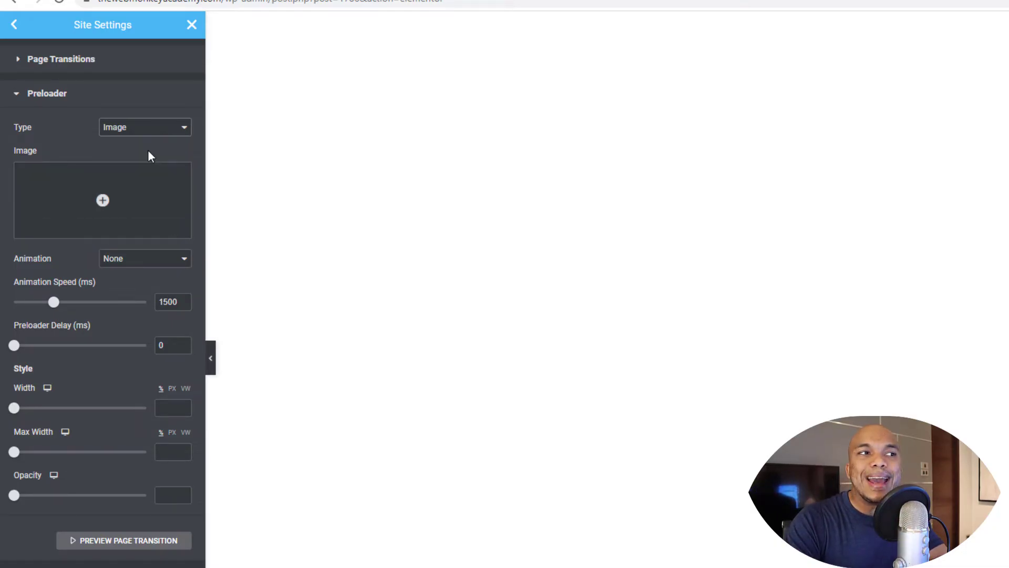
left_click(148, 128)
left_click(149, 156)
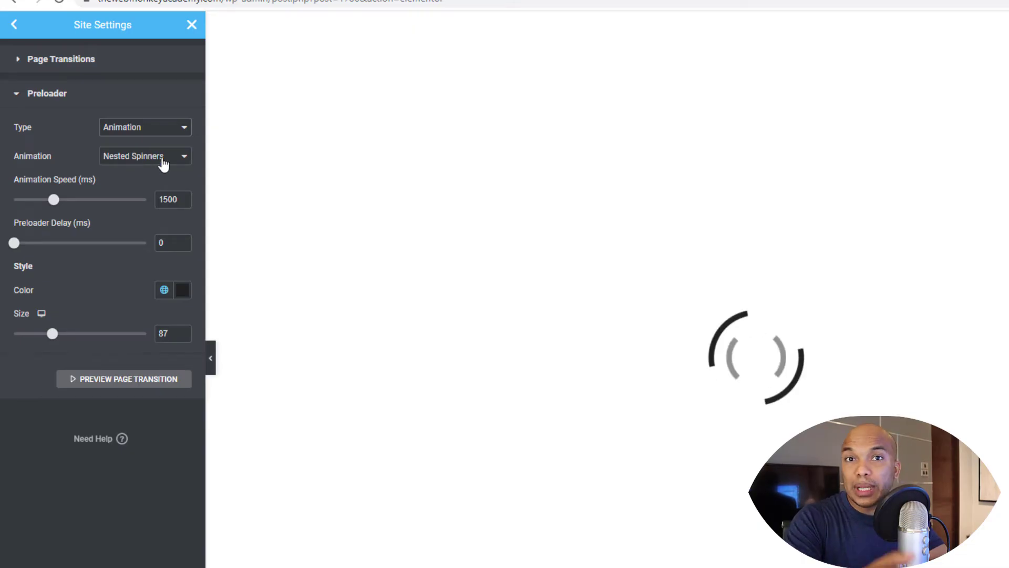
- Try the Circle and Pulse preloader animations, then settle on Nested Spinners
left_click(162, 161)
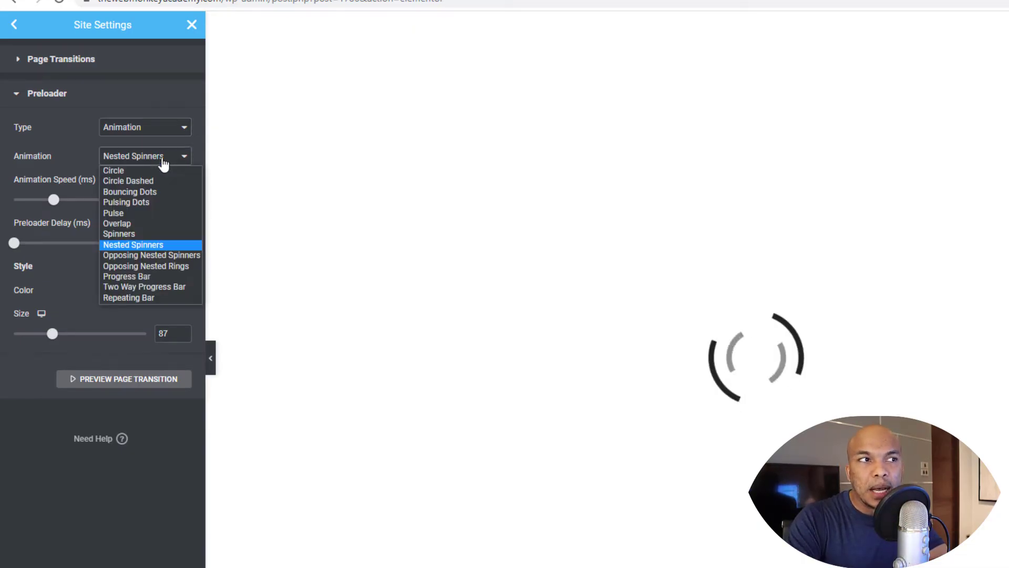
left_click(145, 170)
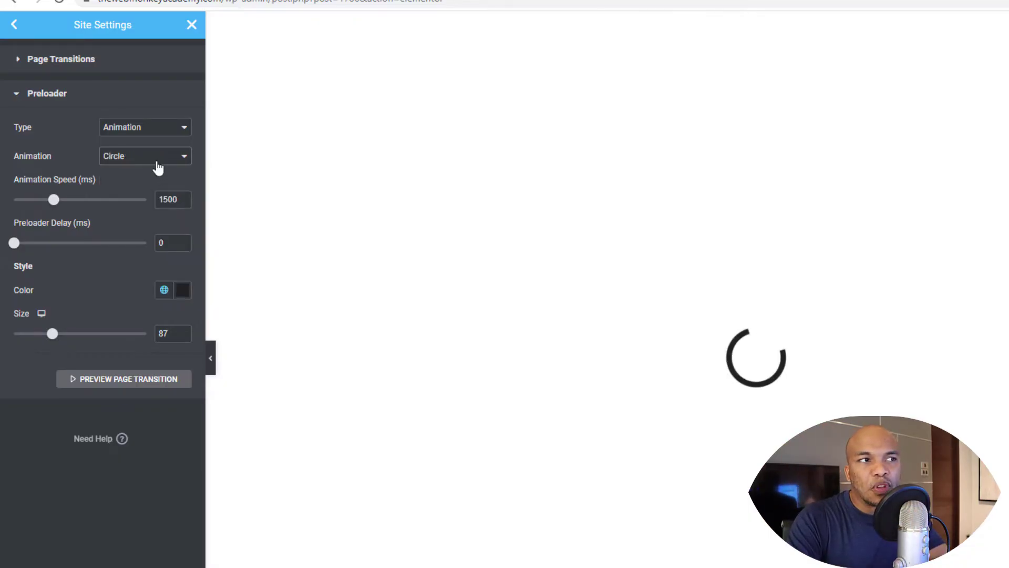
left_click(156, 162)
left_click(135, 214)
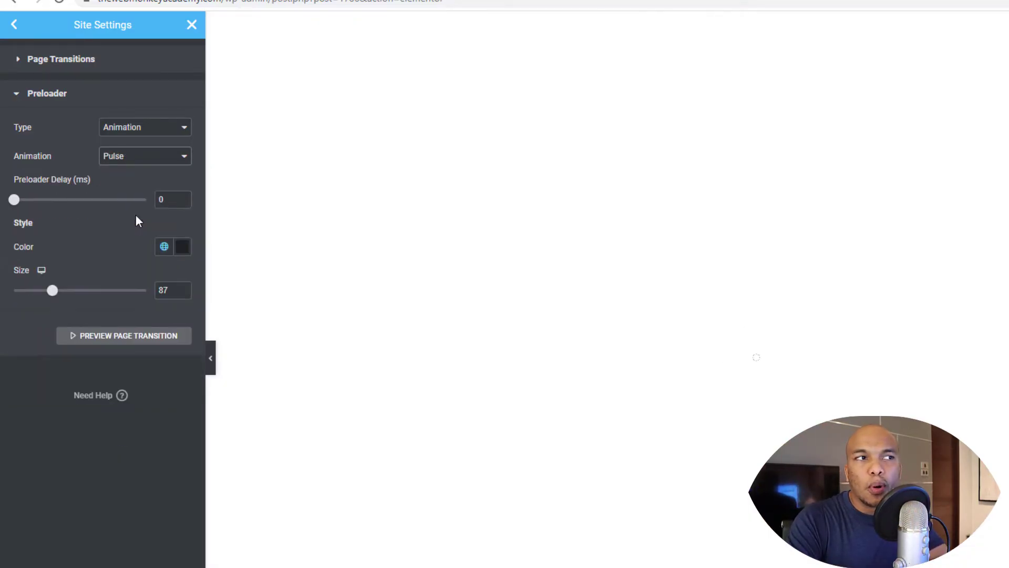
left_click(164, 162)
left_click(143, 244)
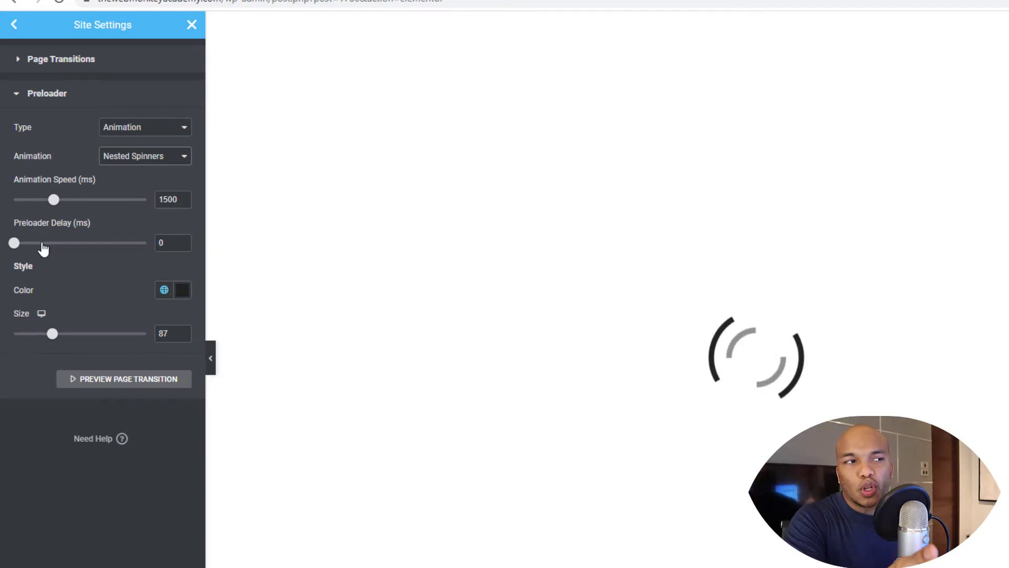
- Collapse Preloader, expand Page Transitions, and browse entrance animations while keeping Fade In
left_click(42, 99)
left_click(92, 66)
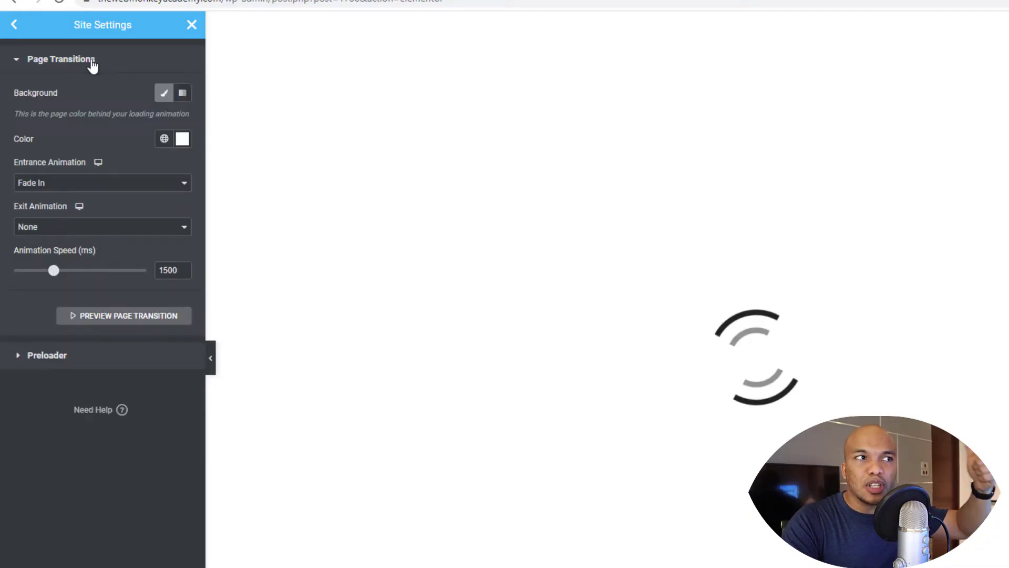
left_click(80, 185)
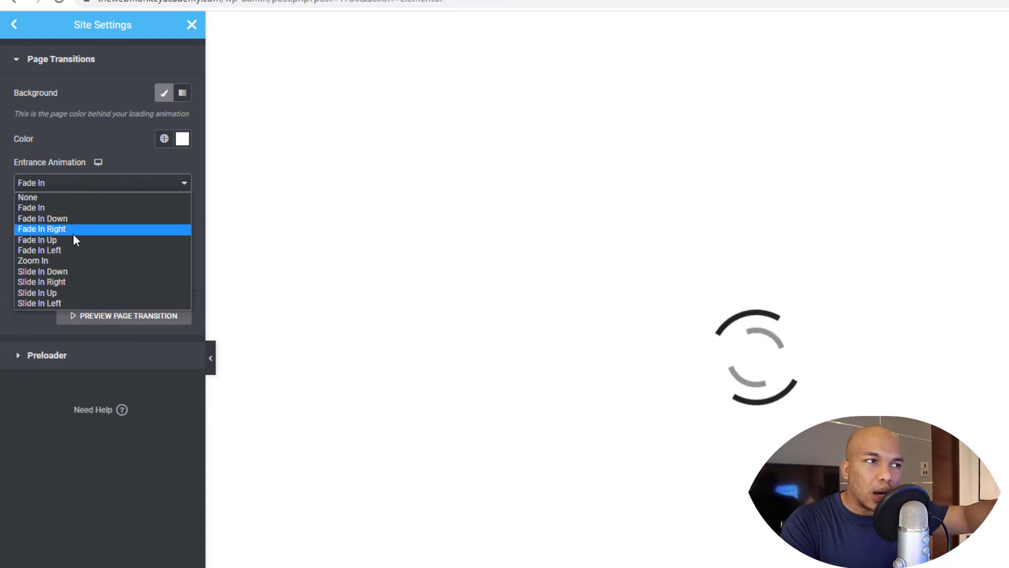
left_click(71, 434)
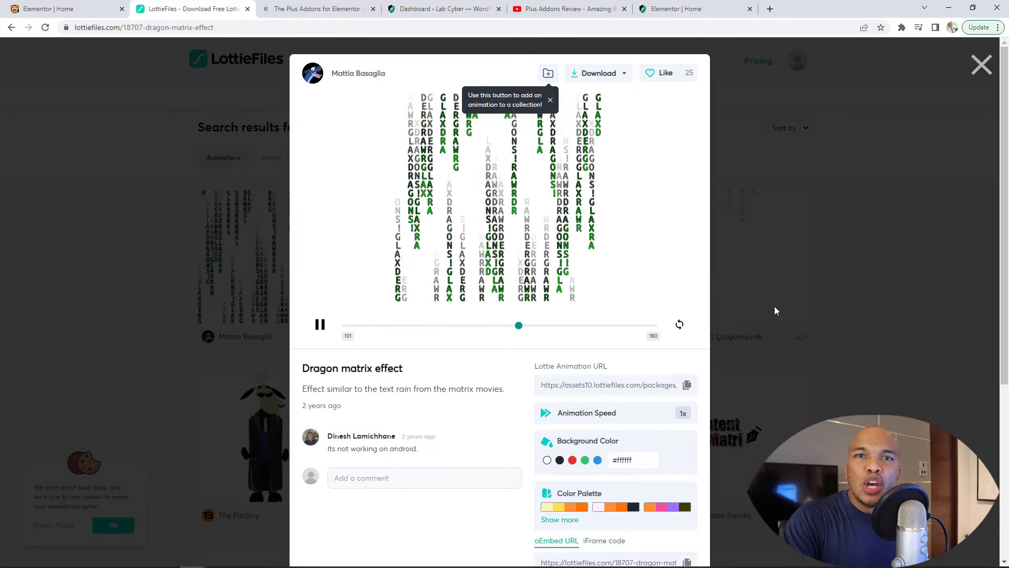
- Return from LottieFiles to the Elementor Site Settings for the preloader
left_click(50, 9)
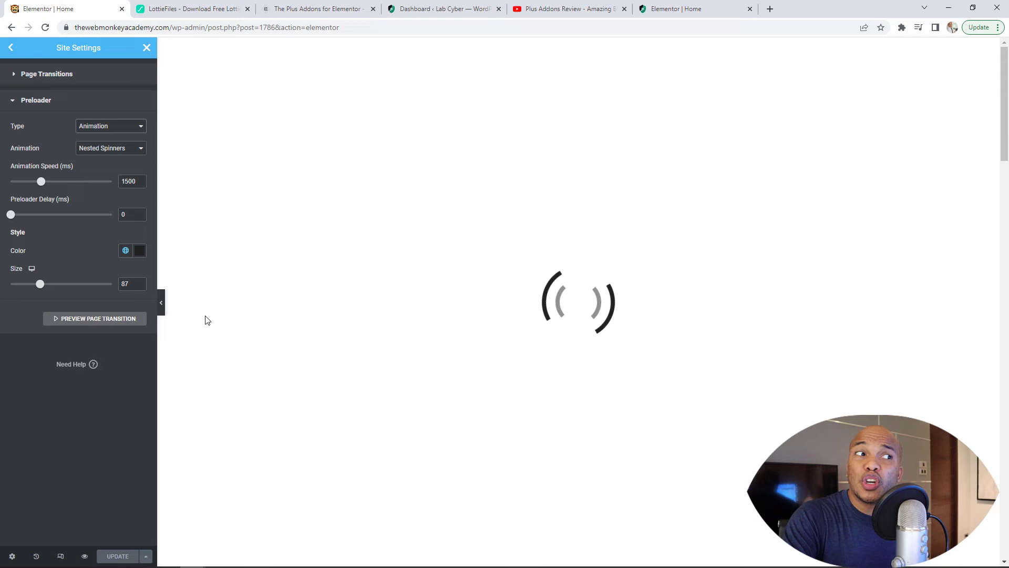
- Review the preloader type choices, leaving Animation, and return to the Dragon matrix effect page
left_click(112, 128)
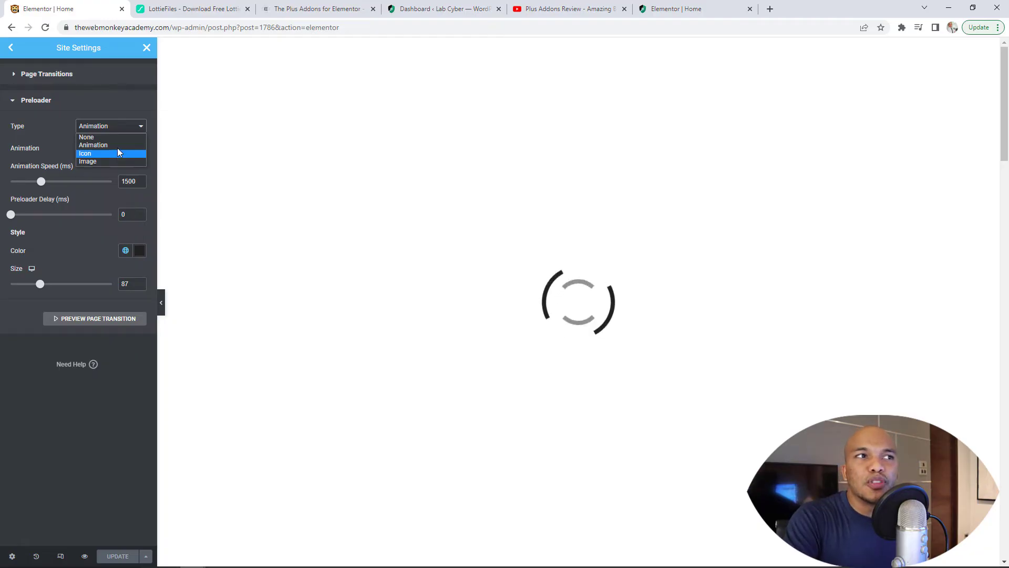
left_click(209, 6)
left_click(209, 6)
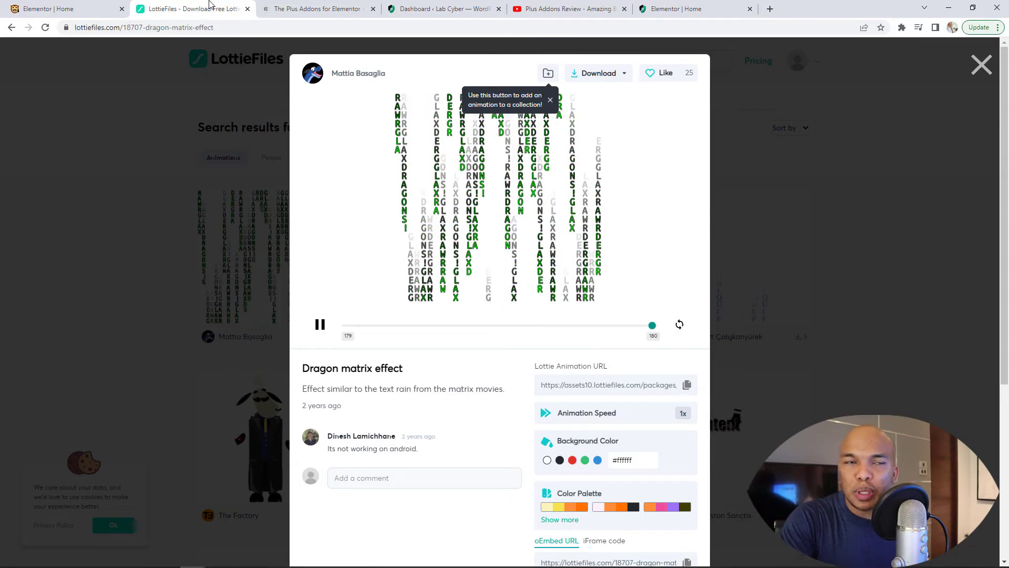
- Show The Plus Addons for Elementor homepage
left_click(287, 8)
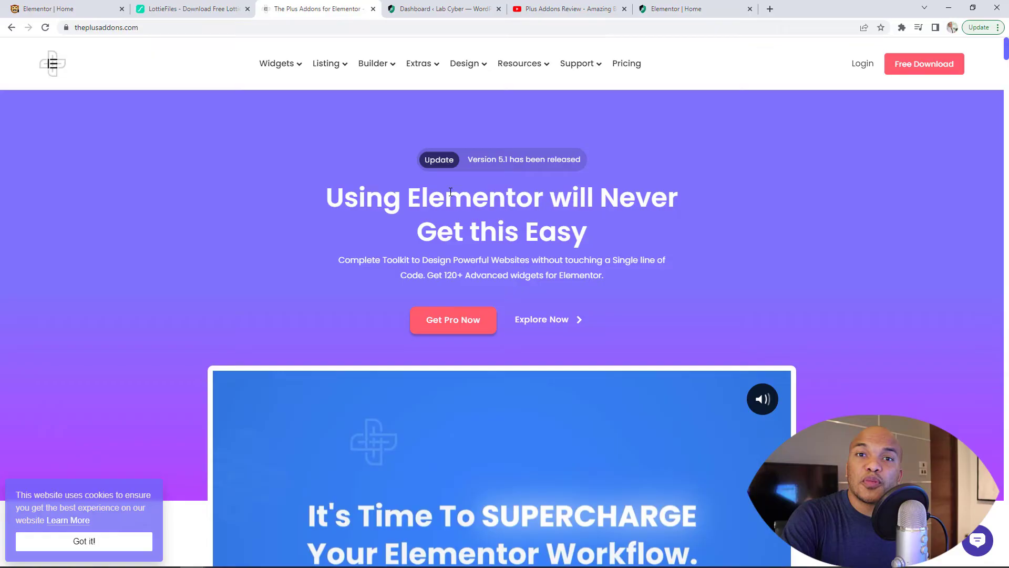
left_click(572, 6)
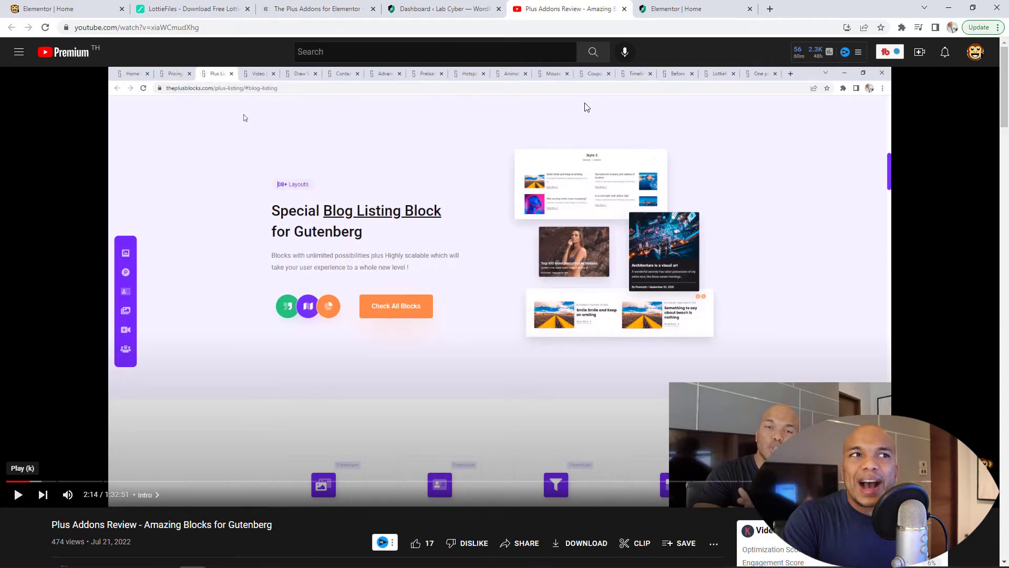
- Confirm Pre Loader is switched on in ThePlus Settings' Plus Widgets, then return to the Elementor Home editor
left_click(332, 5)
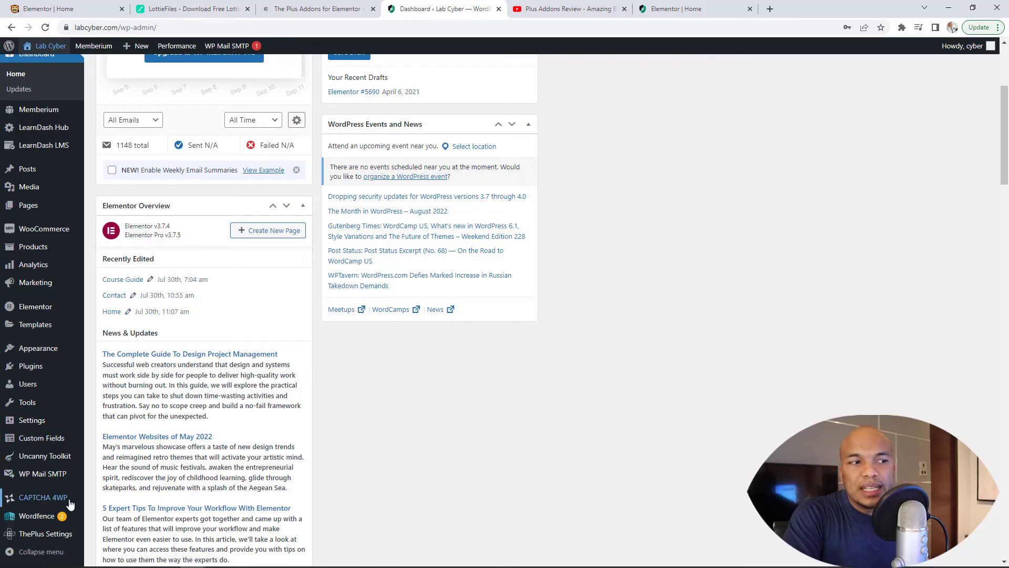
mouse_move(61, 542)
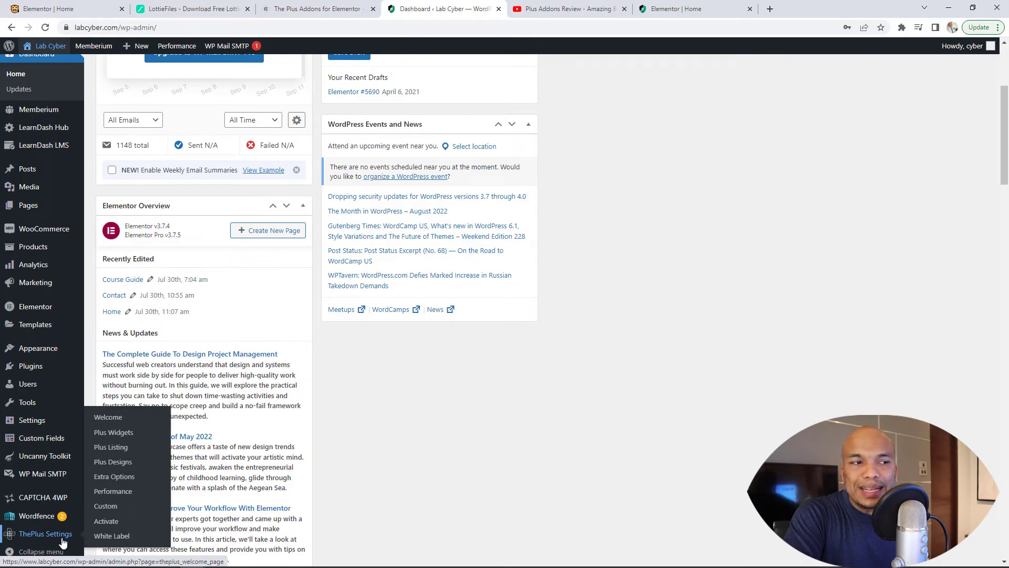
left_click(114, 434)
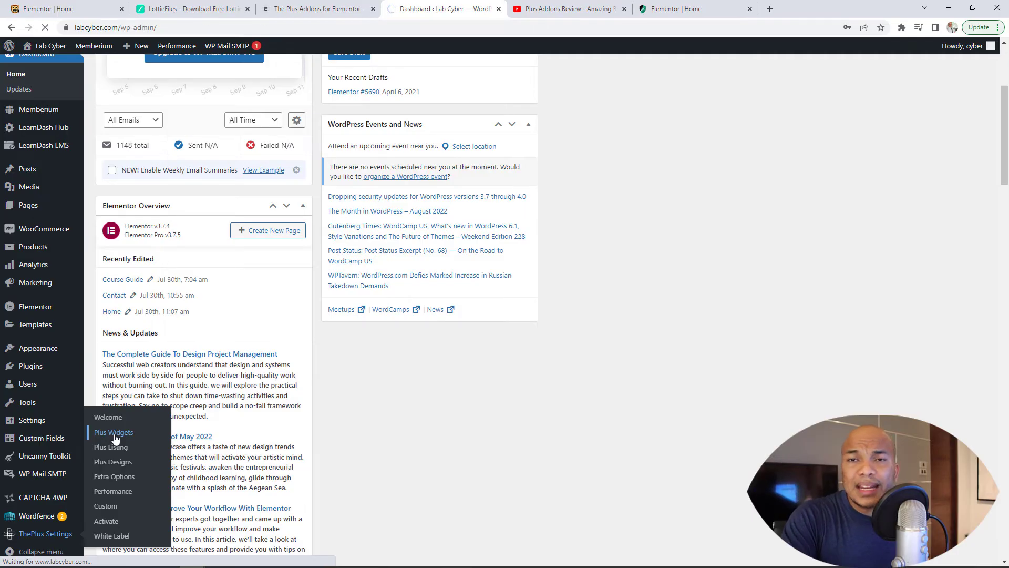
scroll(652, 447, "down", 3)
scroll(641, 423, "down", 10)
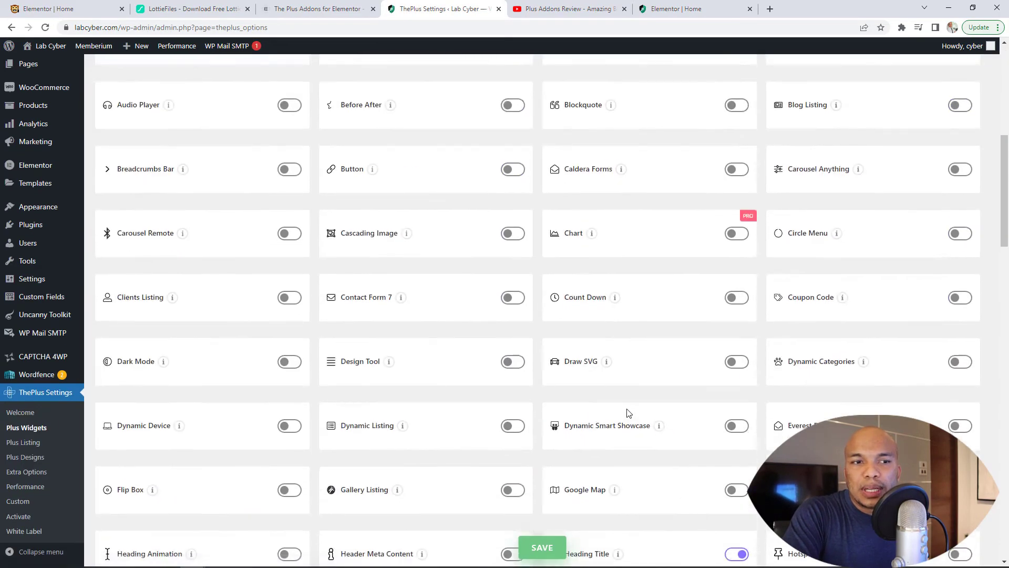
scroll(625, 408, "down", 6)
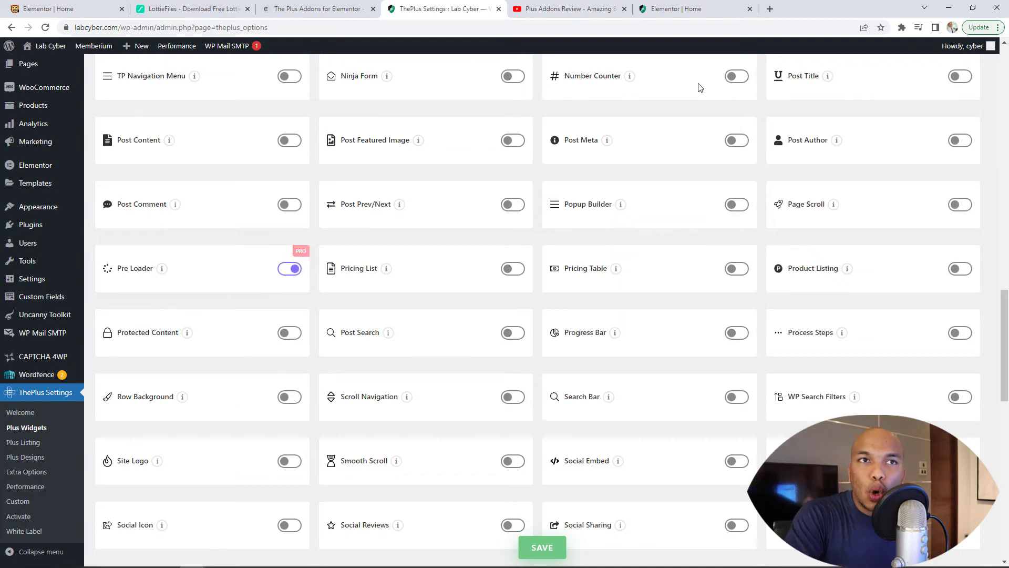
left_click(678, 8)
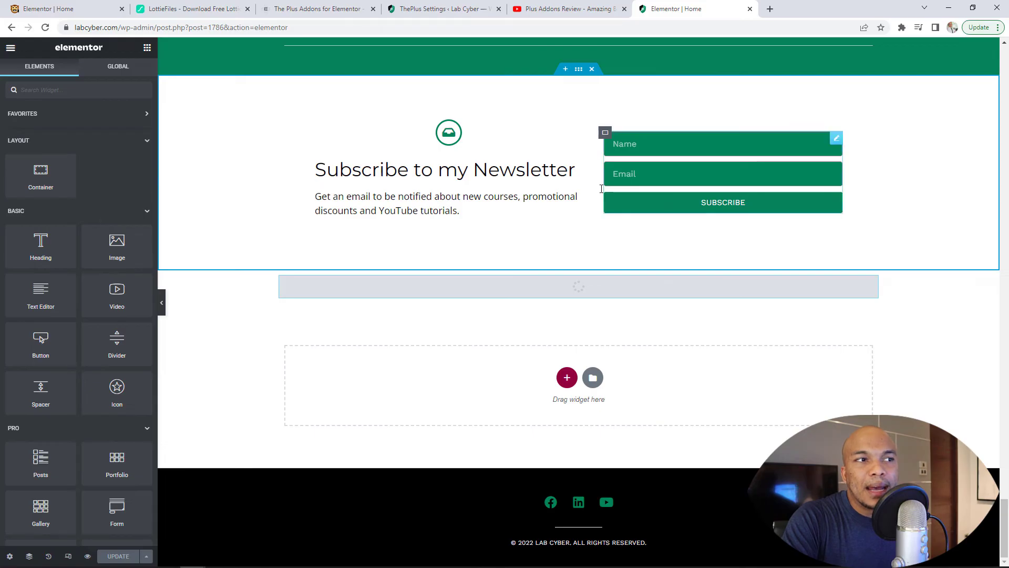
- Scroll the Elements panel down to the PlusEssential category to reveal the Pre Loader widget
scroll(110, 354, "down", 9)
scroll(109, 354, "down", 5)
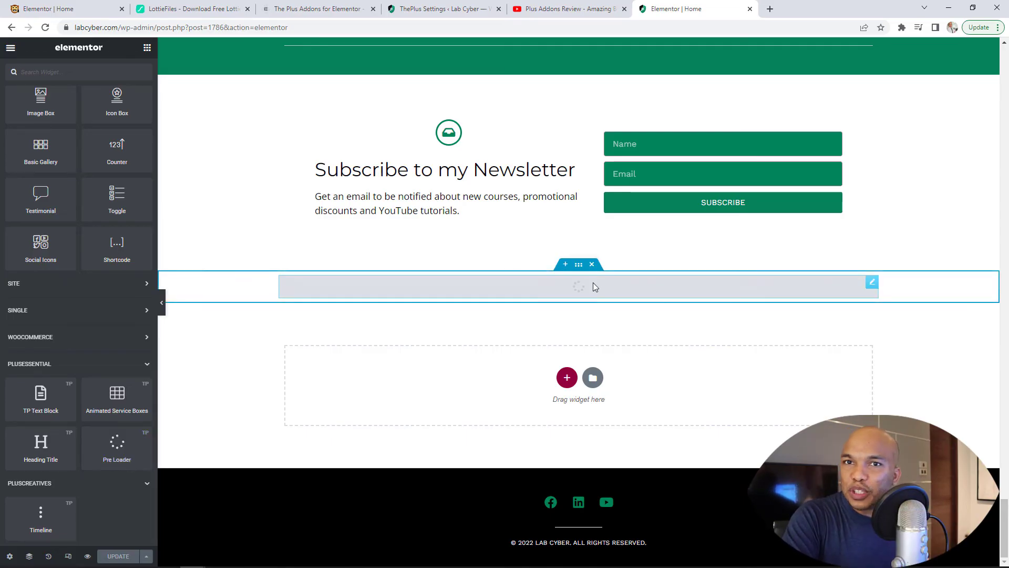
- Open the Pre Loader settings, expand its Lottie item keeping the Lottie type, and select the URL
left_click(872, 282)
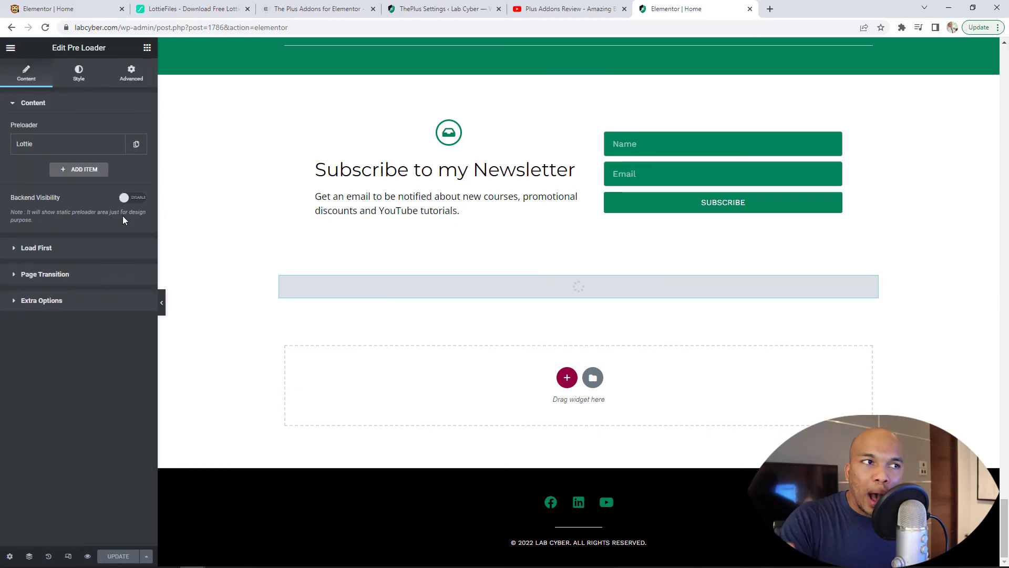
left_click(52, 147)
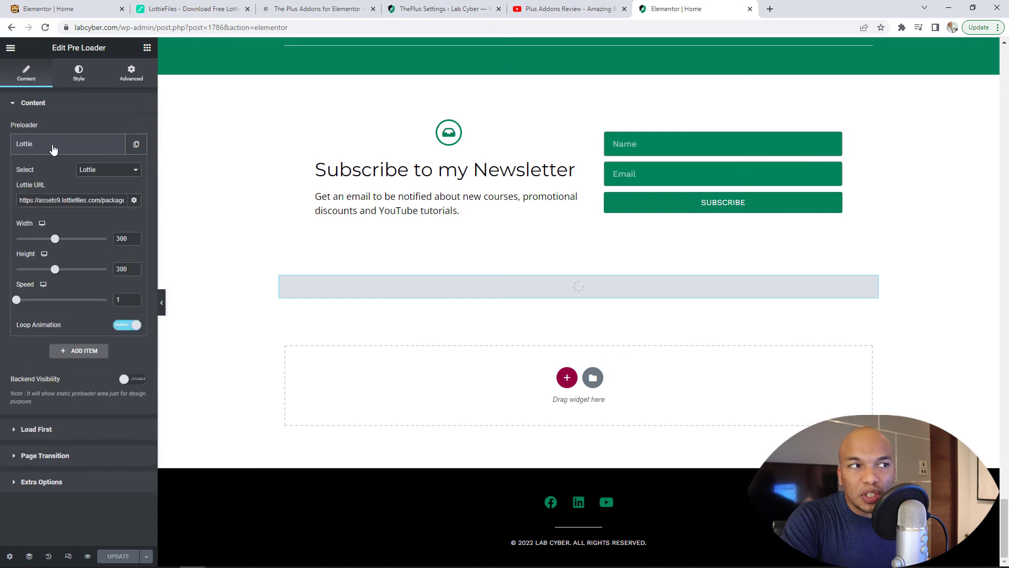
left_click(108, 170)
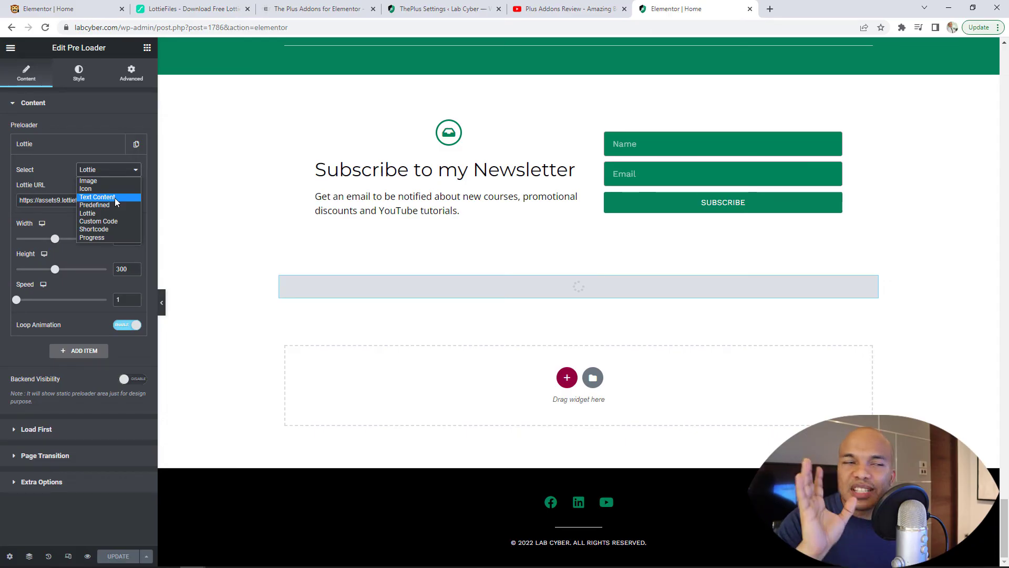
left_click(60, 165)
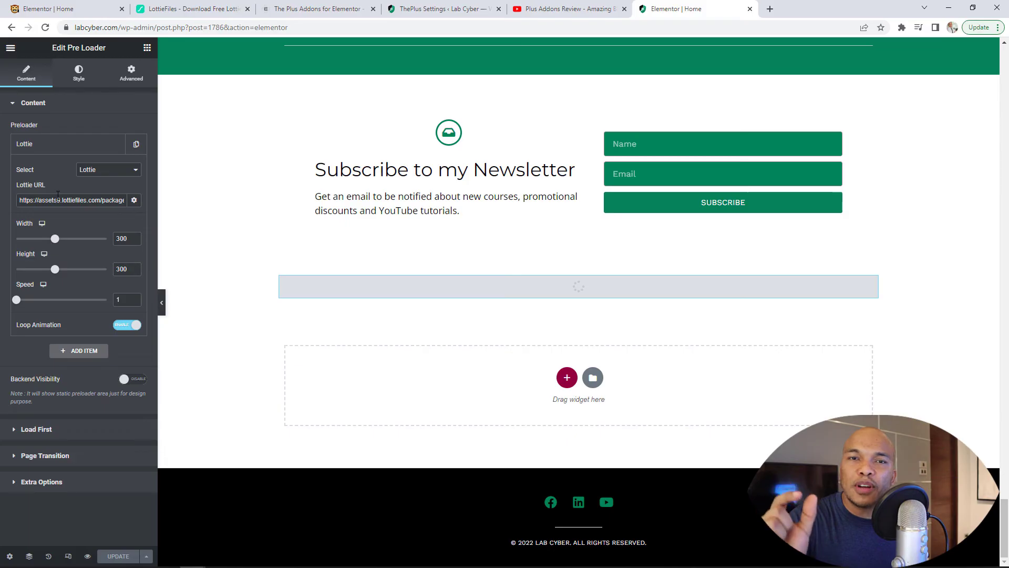
left_click_drag(30, 200, 87, 200)
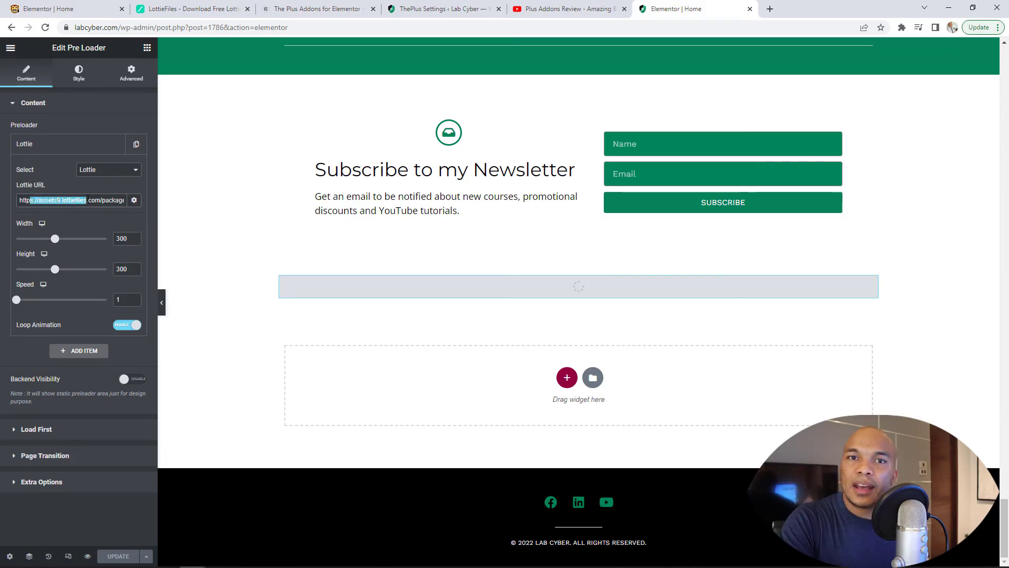
- On LottieFiles, close the Dragon matrix effect preview to return to the results
left_click(196, 7)
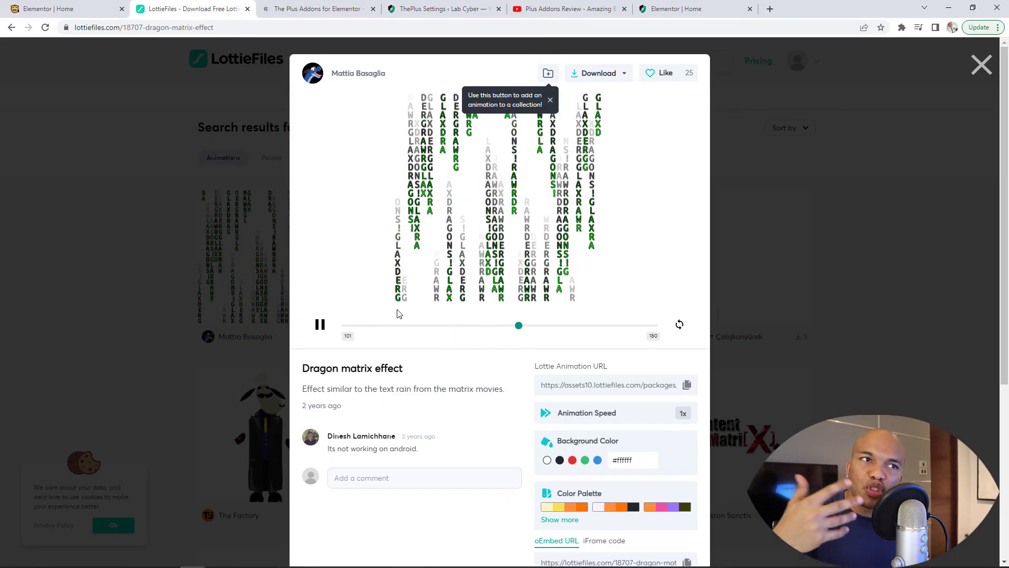
left_click(855, 275)
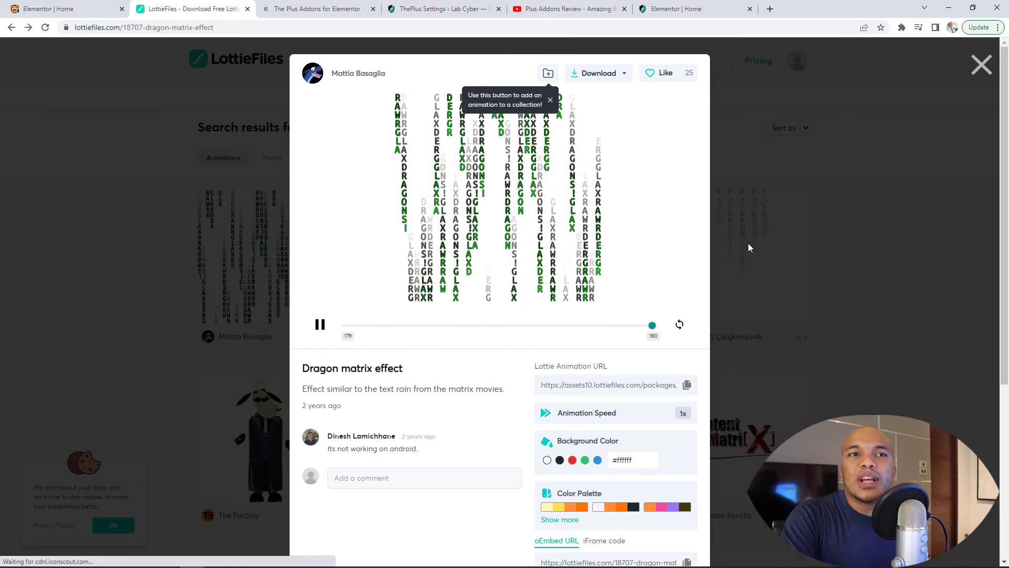
left_click(112, 190)
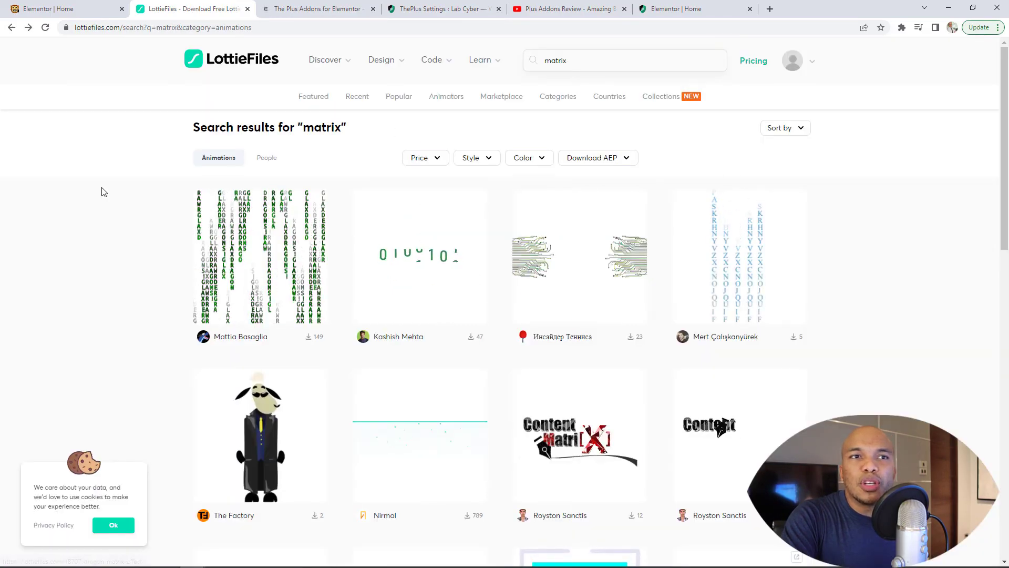
- Search LottieFiles for 'wordpress' and open the WordPress Logo Grow animation
triple_click(600, 63)
type("w")
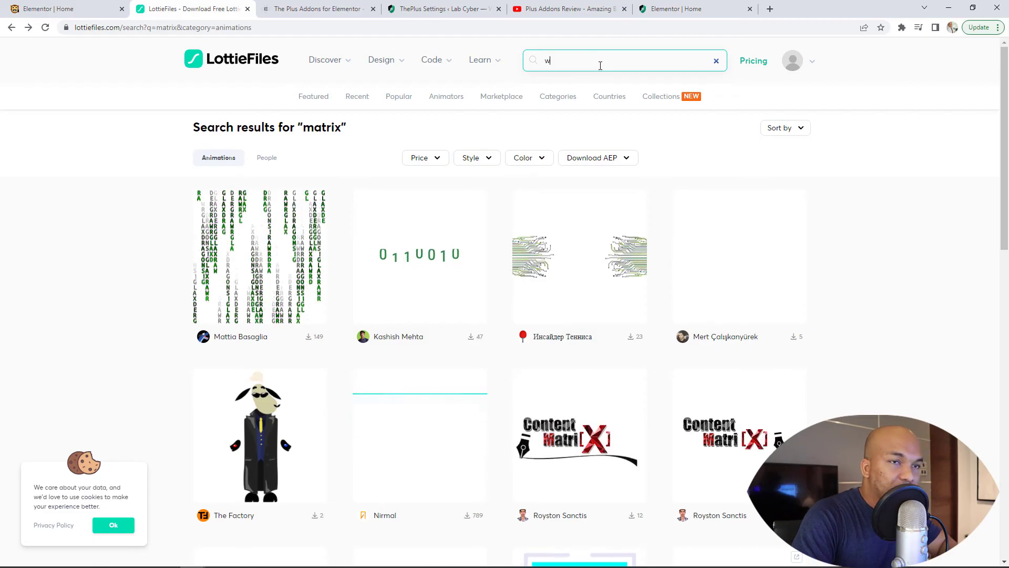
type("orpress")
key("BackSpace")
key("BackSpace")
key("BackSpace")
key("BackSpace")
key("BackSpace")
key("BackSpace")
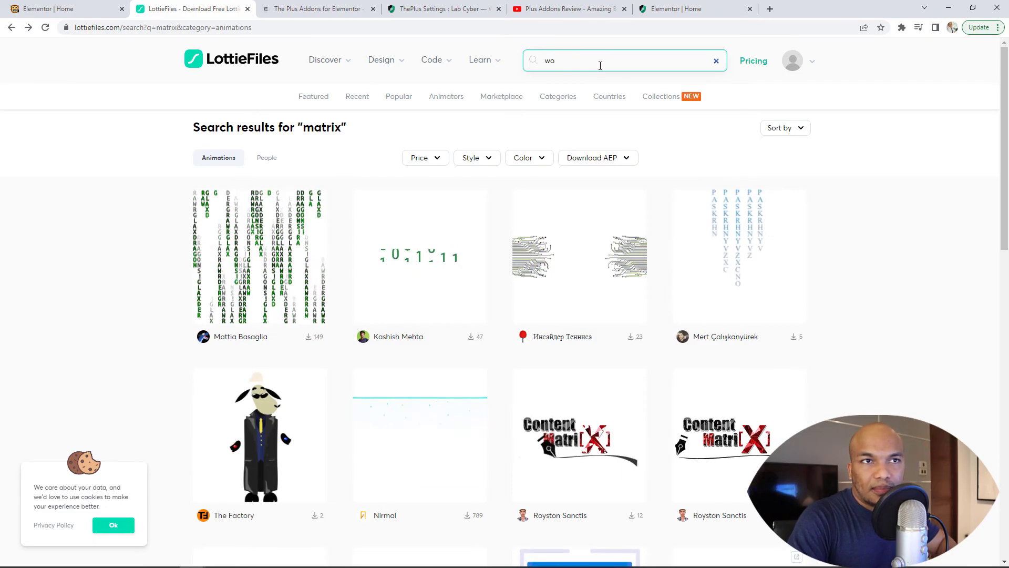
type("rdpresws")
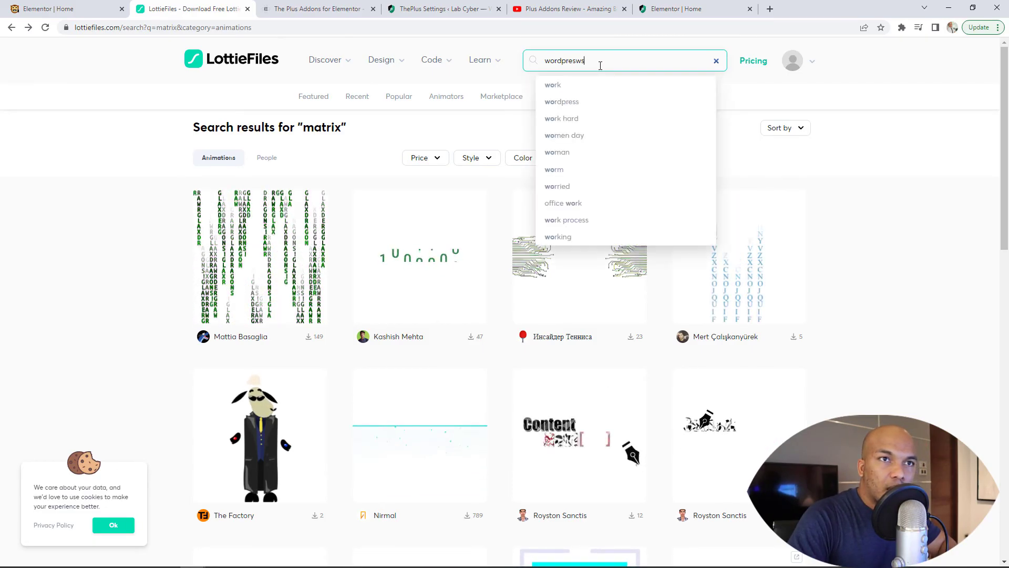
key("BackSpace")
key("BackSpace")
type("s")
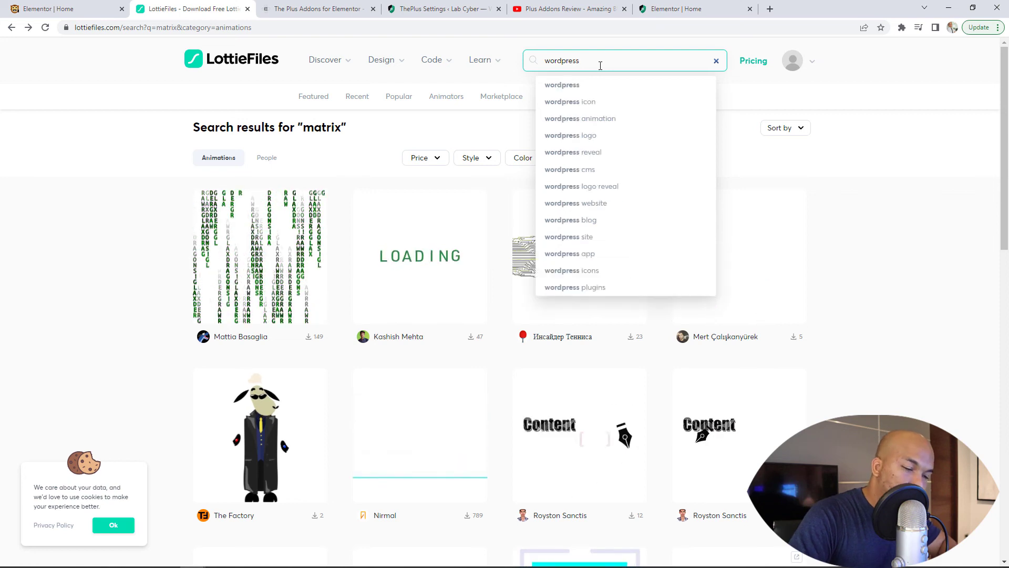
key("Return")
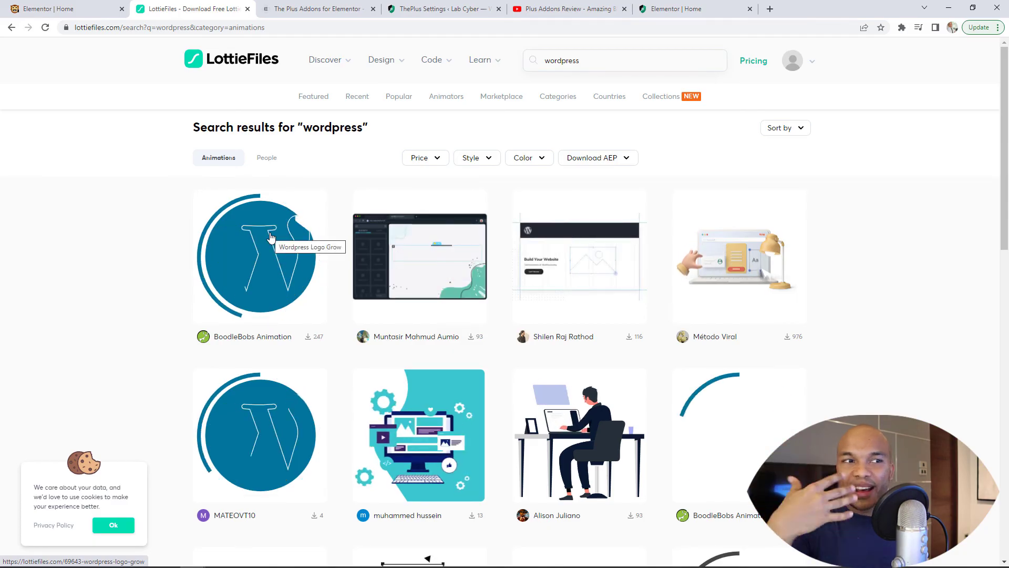
left_click(271, 237)
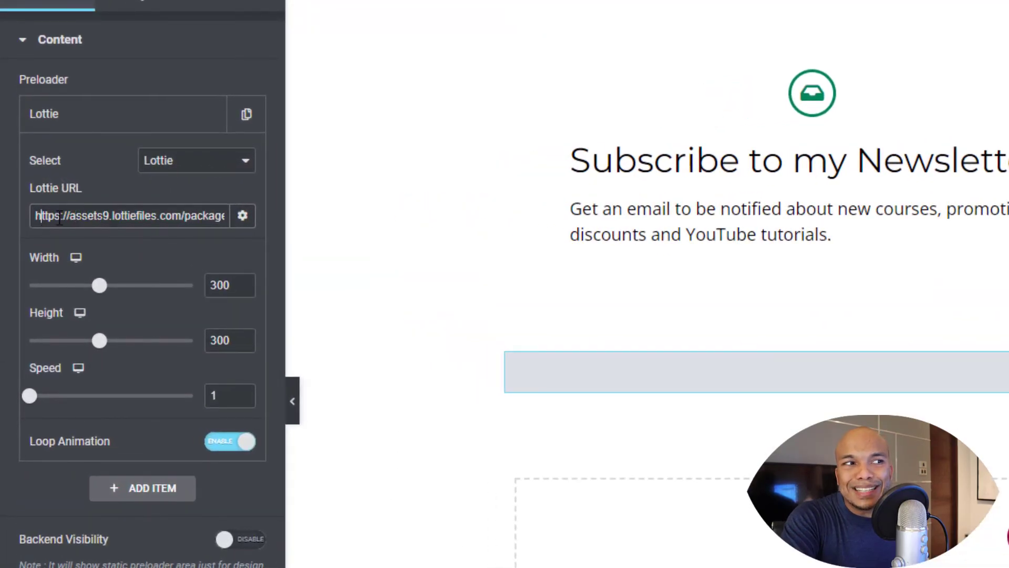
- Highlight the assets9.lottiefiles.com address in the Pre Loader's Lottie URL field
left_click_drag(24, 202, 94, 203)
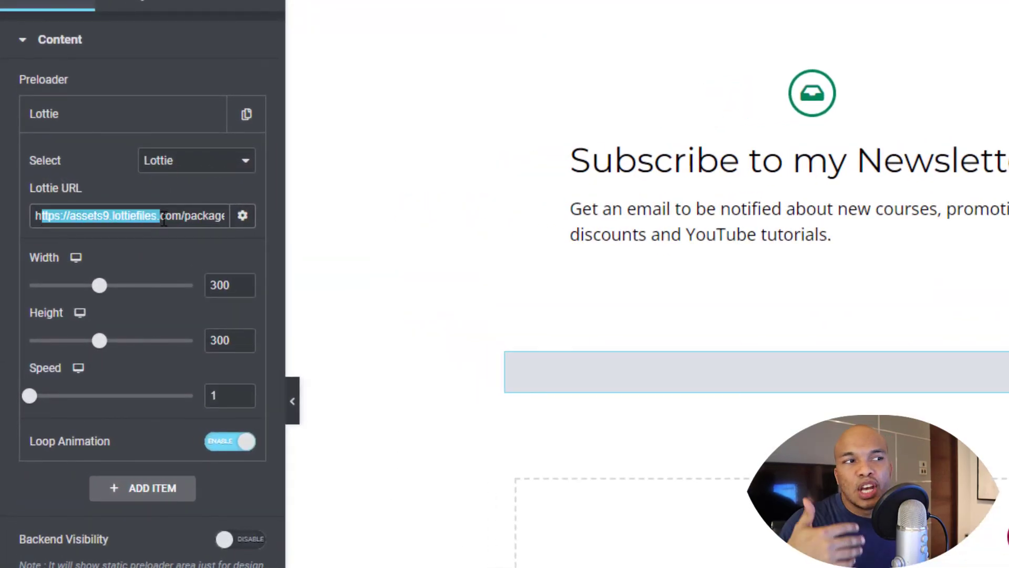